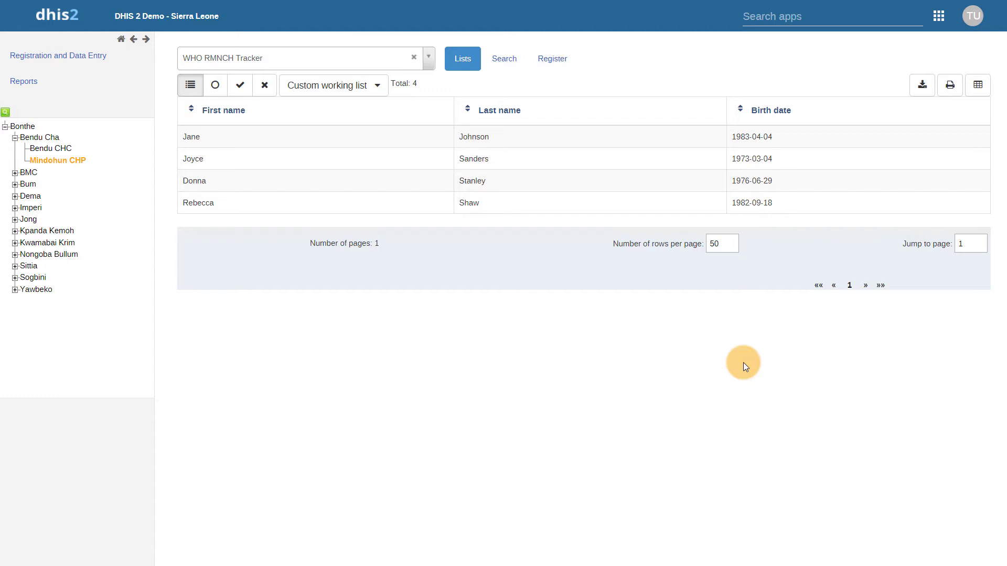
{"action": "left_click", "coordinate": [514, 69]}
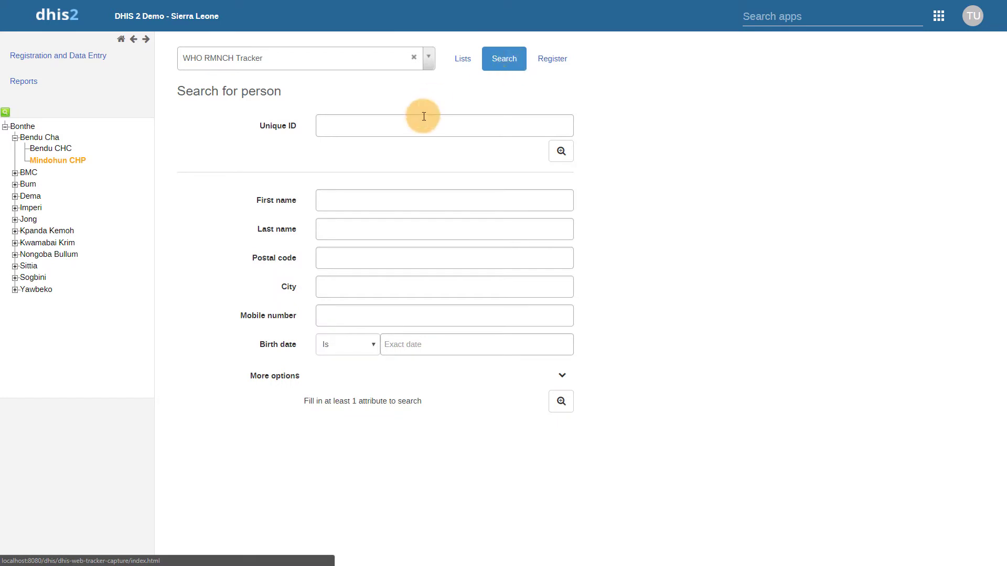
{"action": "left_click", "coordinate": [373, 201]}
{"action": "key", "text": "Tab"}
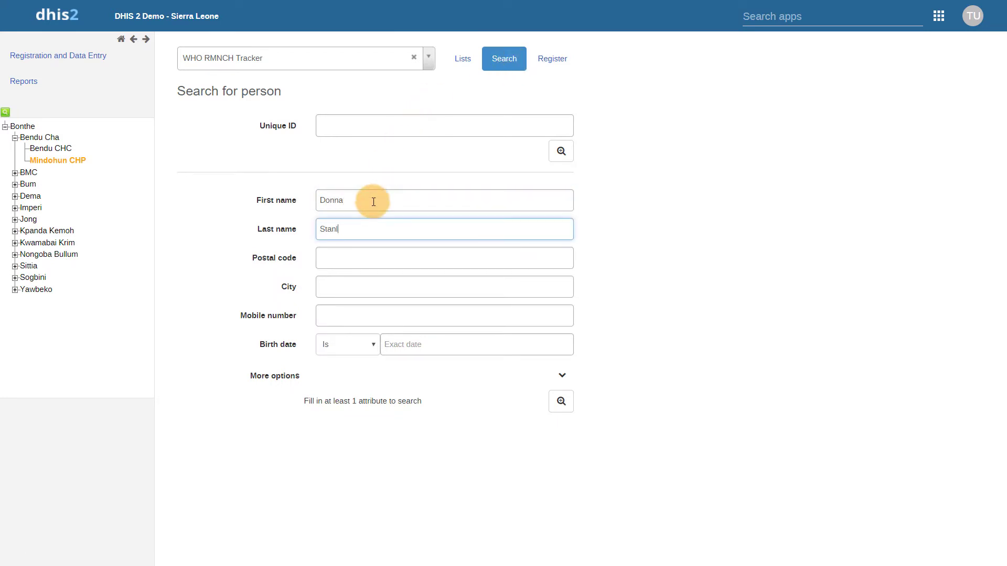
{"action": "left_click", "coordinate": [561, 401]}
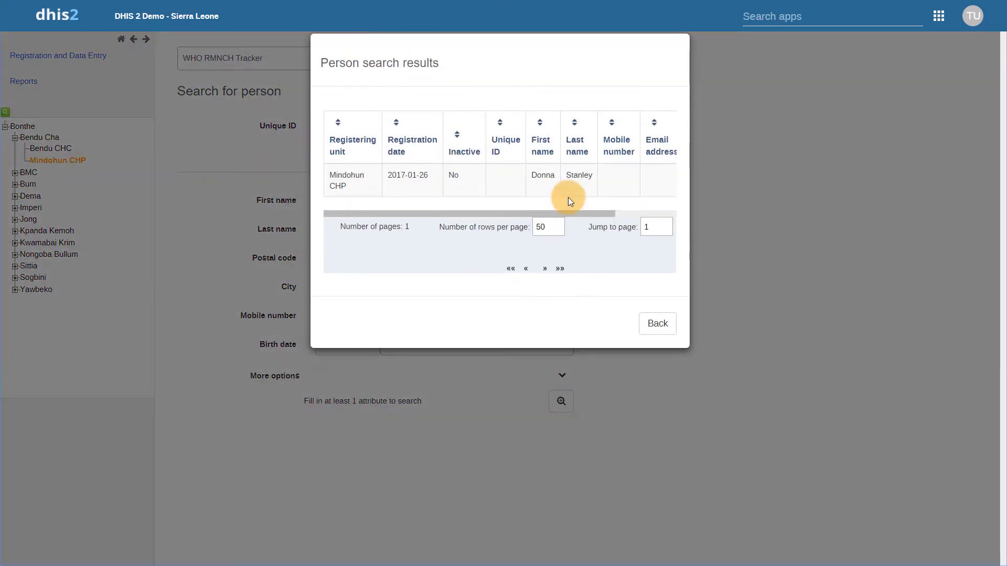
{"action": "left_click_drag", "start_coordinate": [574, 214], "coordinate": [552, 217]}
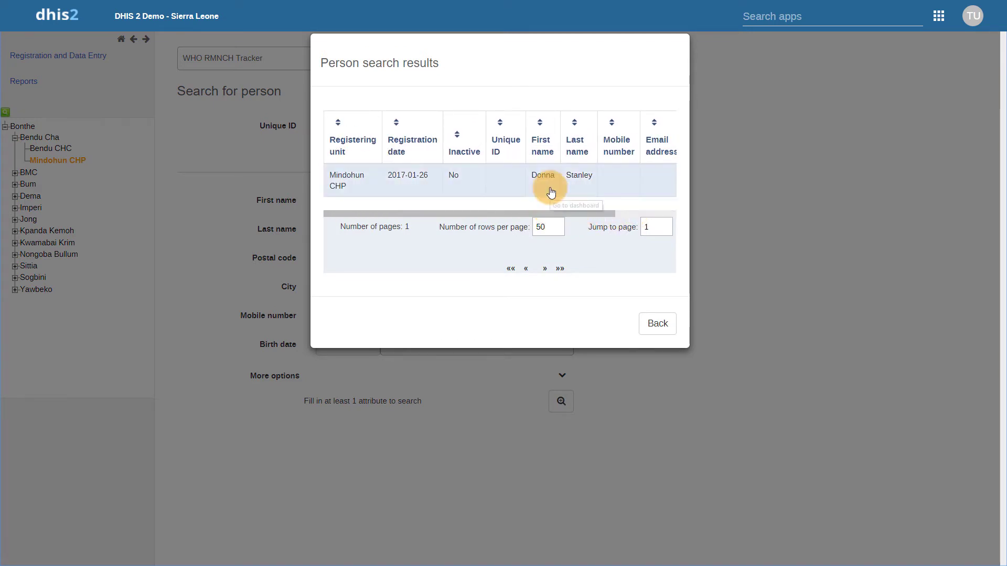
{"action": "left_click", "coordinate": [550, 190]}
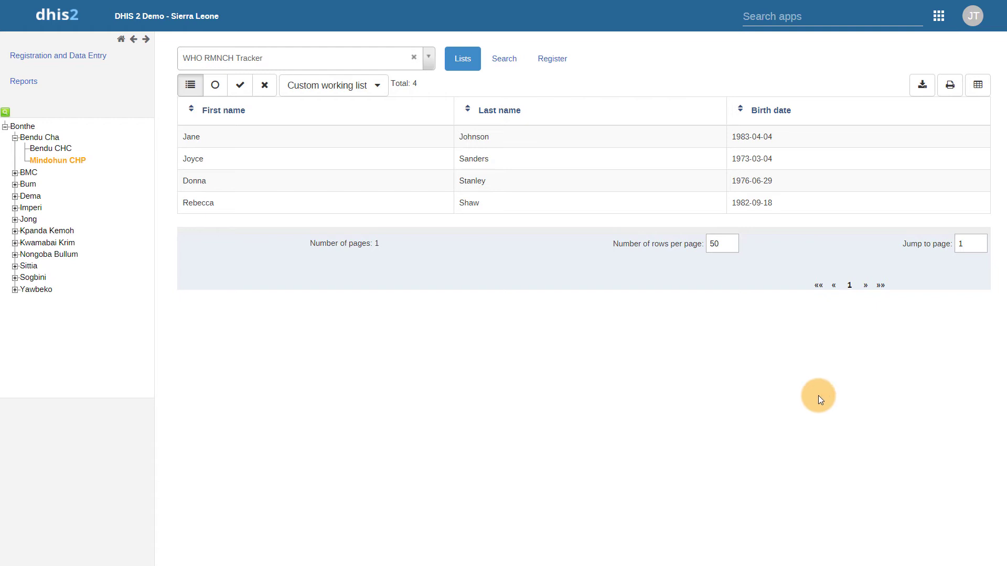
Repeat the first-and-last-name person search and open the matching woman's WHO RMNCH Tracker dashboard.
{"action": "left_click", "coordinate": [502, 69]}
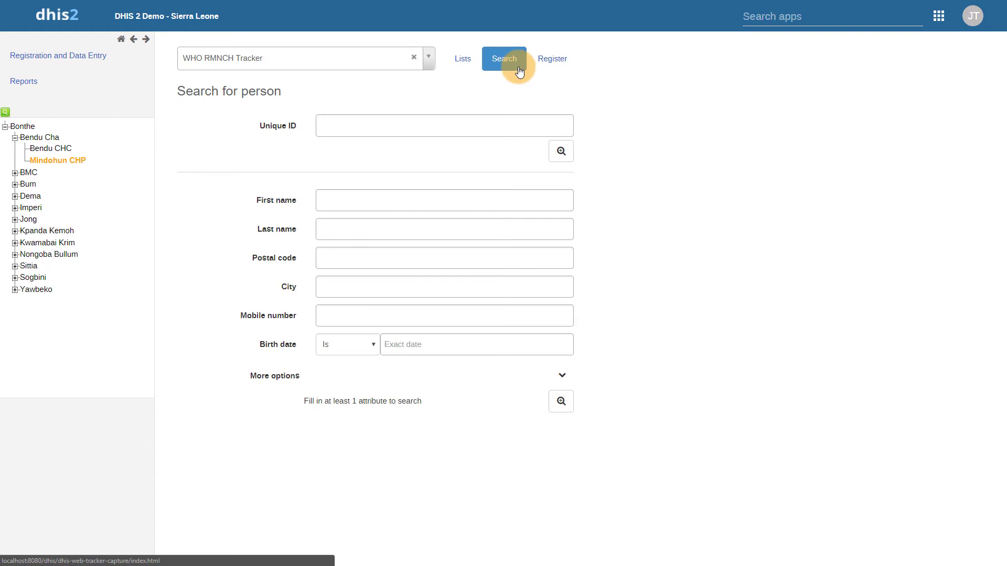
{"action": "left_click", "coordinate": [404, 199]}
{"action": "key", "text": "Tab"}
{"action": "key", "text": "Return"}
{"action": "left_click_drag", "start_coordinate": [591, 215], "coordinate": [562, 217]}
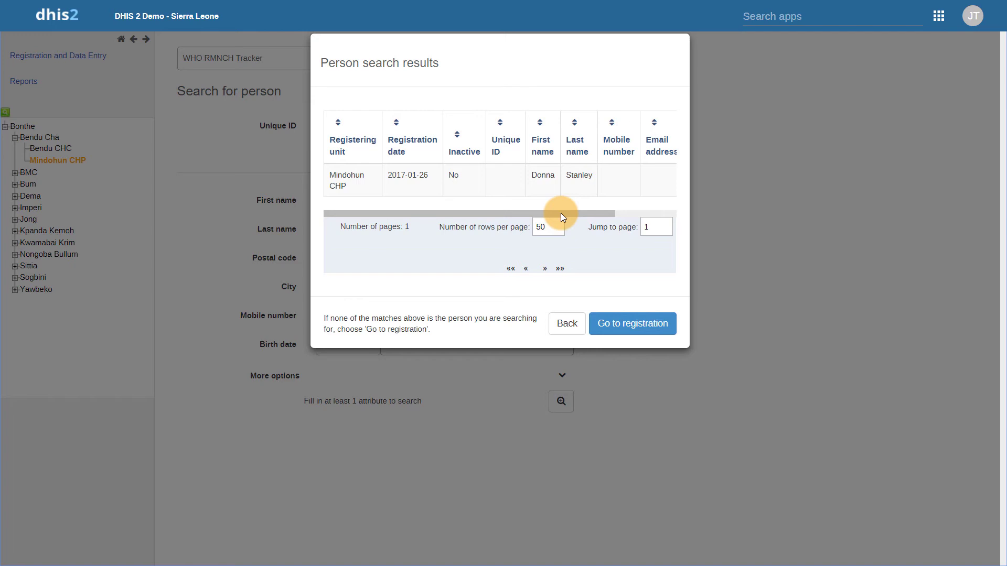
{"action": "left_click", "coordinate": [540, 192]}
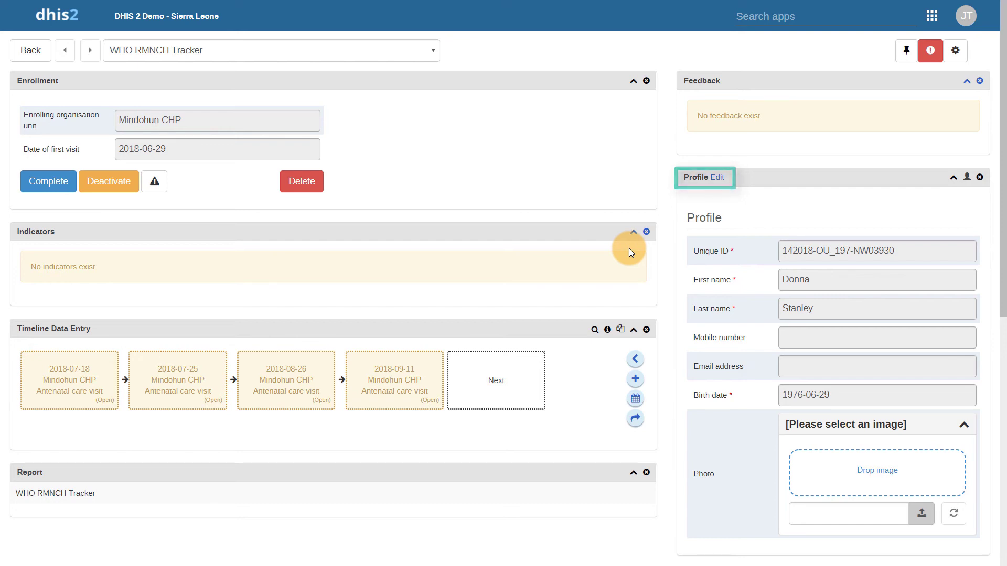
Open a blank WHO RMNCH Tracker registration form for Mindohun CHP.
{"action": "left_click", "coordinate": [717, 178]}
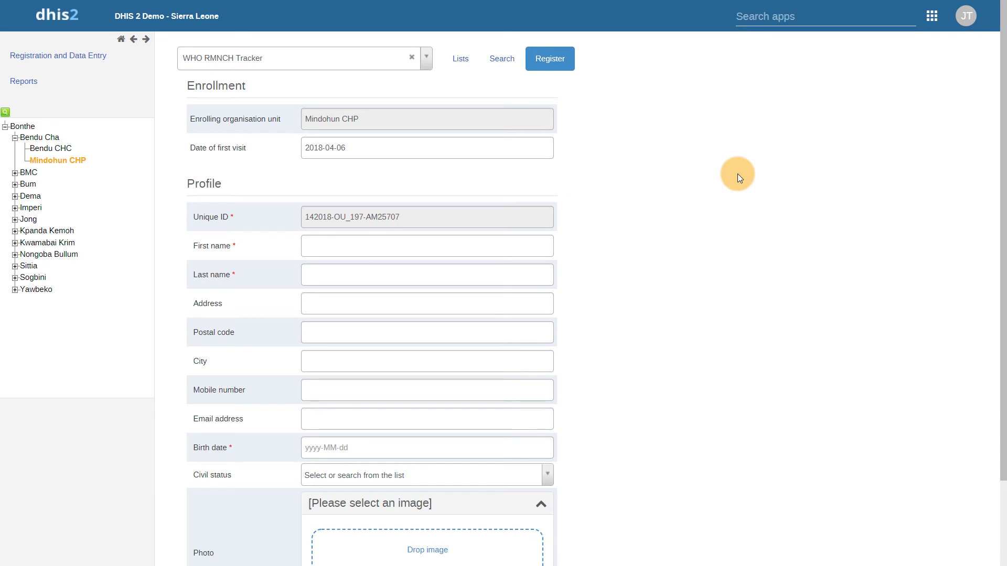
{"action": "key", "text": "Tab"}
{"action": "key", "text": "Tab"}
{"action": "key", "text": "Tab"}
{"action": "key", "text": "Tab"}
{"action": "key", "text": "Tab"}
{"action": "key", "text": "Tab"}
{"action": "key", "text": "Tab"}
{"action": "key", "text": "Tab"}
{"action": "left_click", "coordinate": [395, 306]}
{"action": "left_click", "coordinate": [392, 317]}
{"action": "left_click", "coordinate": [408, 342]}
{"action": "scroll", "coordinate": [997, 355], "scroll_direction": "down", "scroll_amount": 2}
{"action": "left_click", "coordinate": [236, 540]}
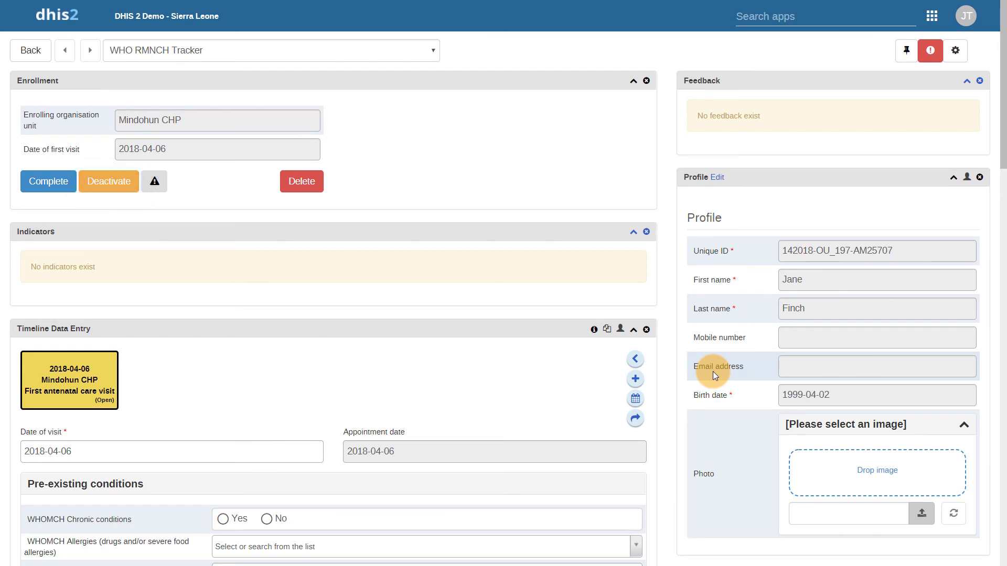
Delete the newly registered person with all her data and dismiss the deletion confirmation.
{"action": "left_click", "coordinate": [927, 65]}
{"action": "left_click", "coordinate": [897, 94]}
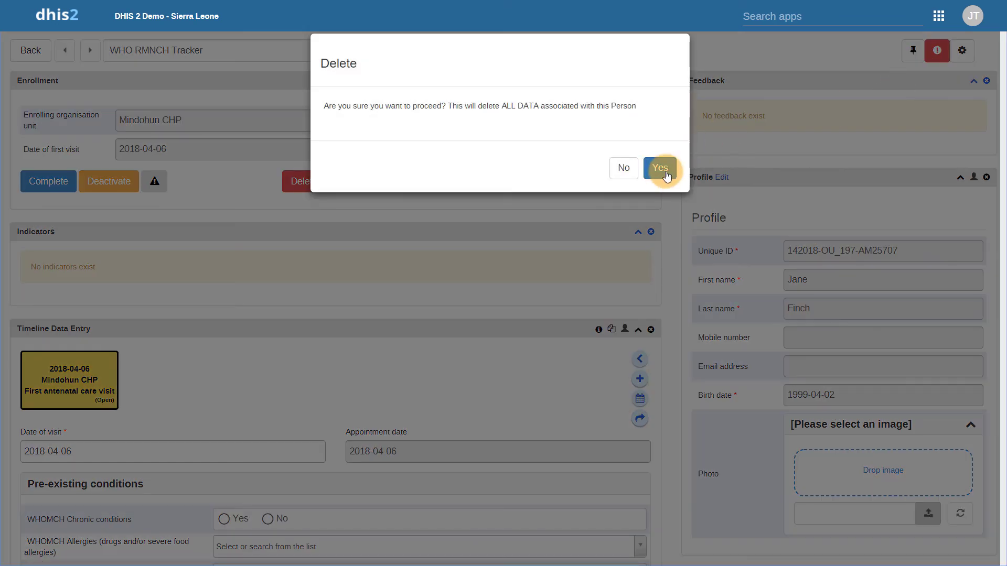
{"action": "left_click", "coordinate": [660, 168]}
{"action": "left_click", "coordinate": [664, 173]}
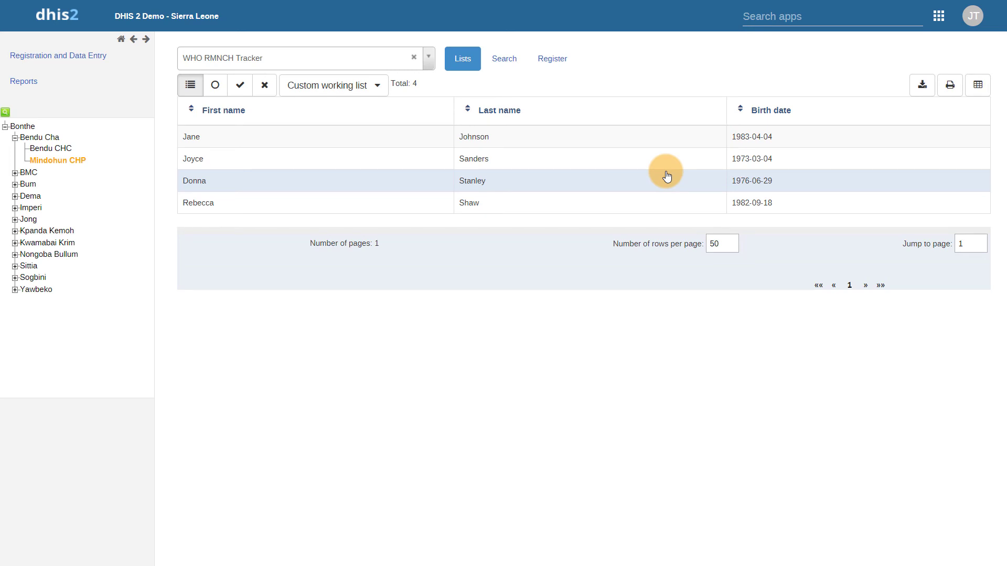
{"action": "left_click", "coordinate": [665, 174]}
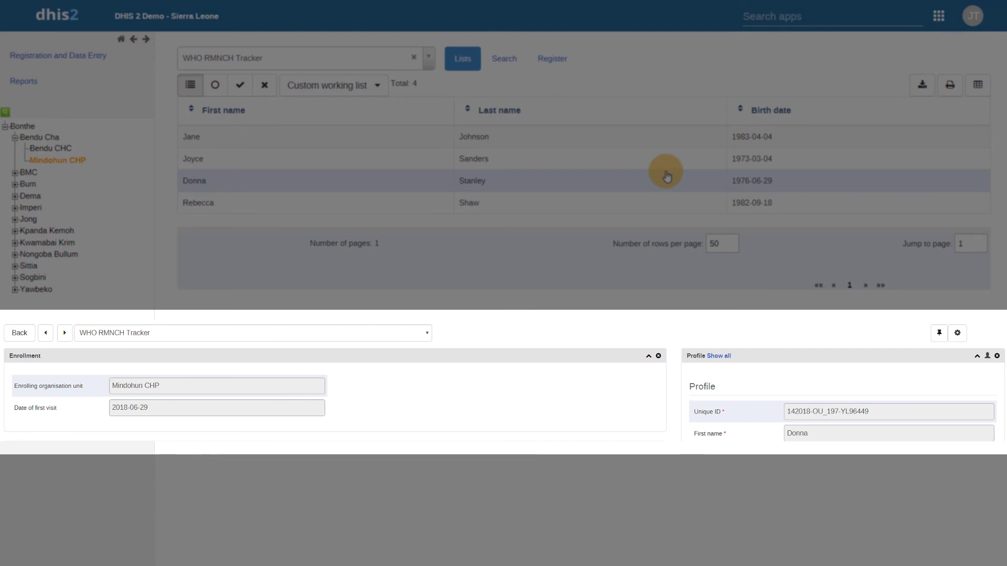